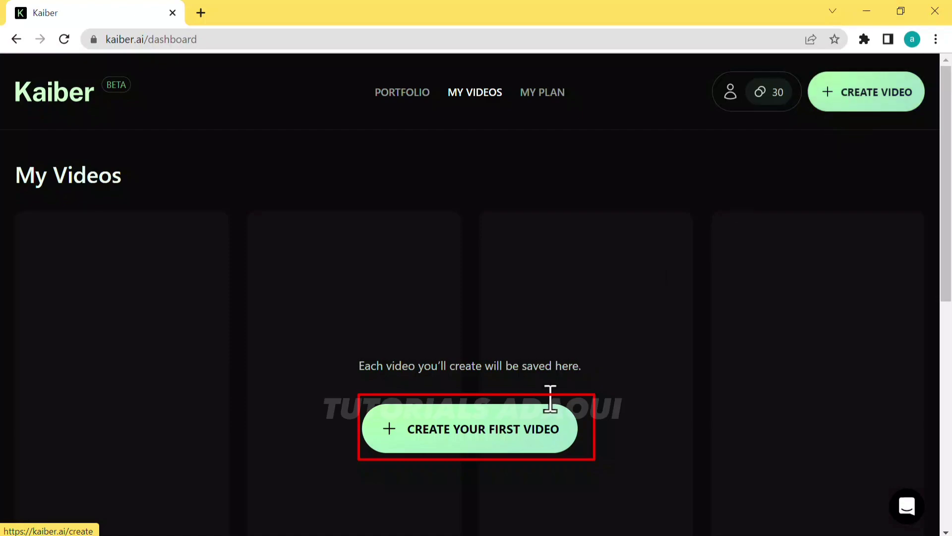
Start a new video from the waterfall photo in the Desktop folder and continue to the prompt
{"action": "left_click", "coordinate": [452, 435]}
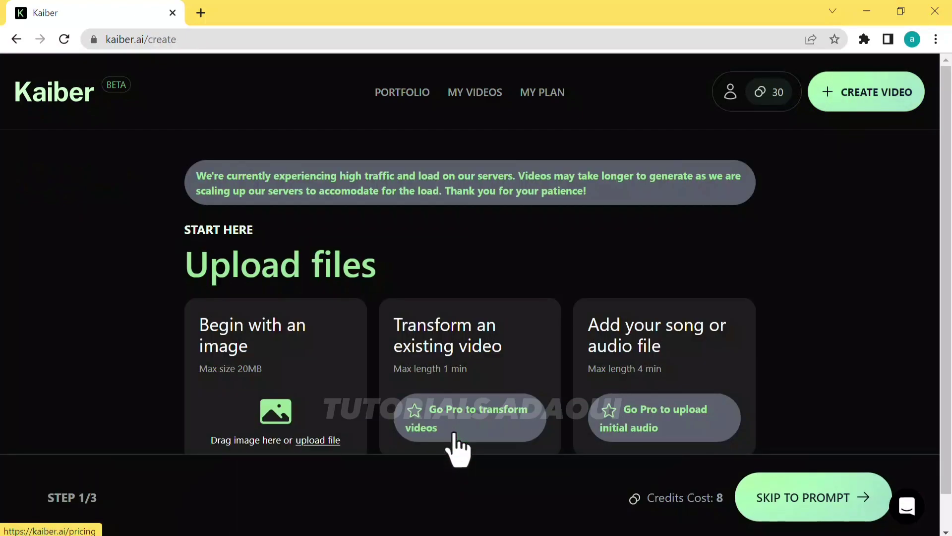
{"action": "scroll", "coordinate": [367, 348], "scroll_direction": "down", "scroll_amount": 1}
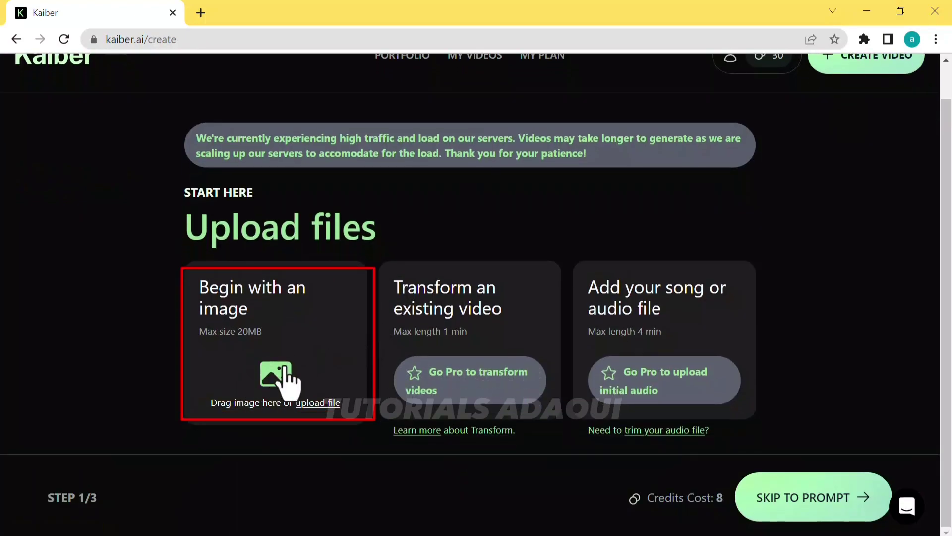
{"action": "left_click", "coordinate": [278, 385]}
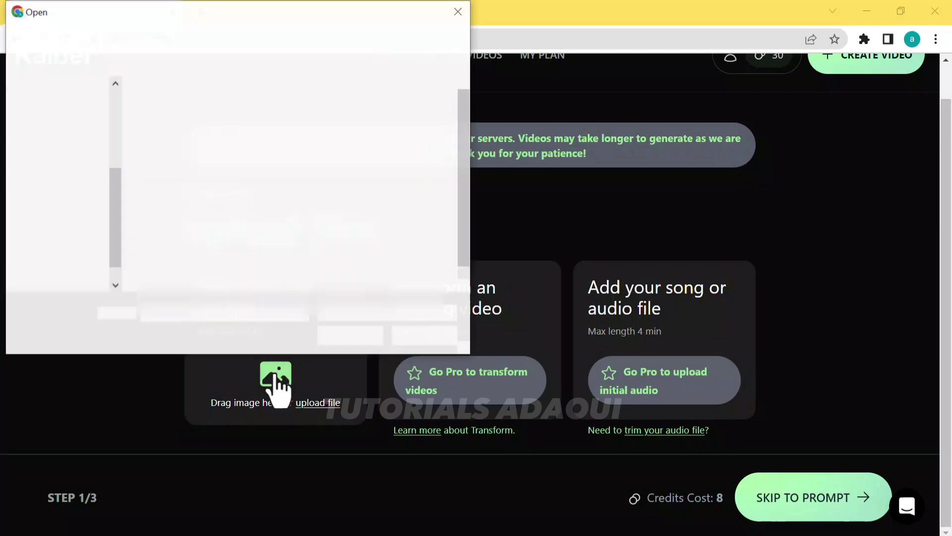
{"action": "left_click_drag", "start_coordinate": [463, 145], "coordinate": [463, 191]}
{"action": "left_click", "coordinate": [424, 181]}
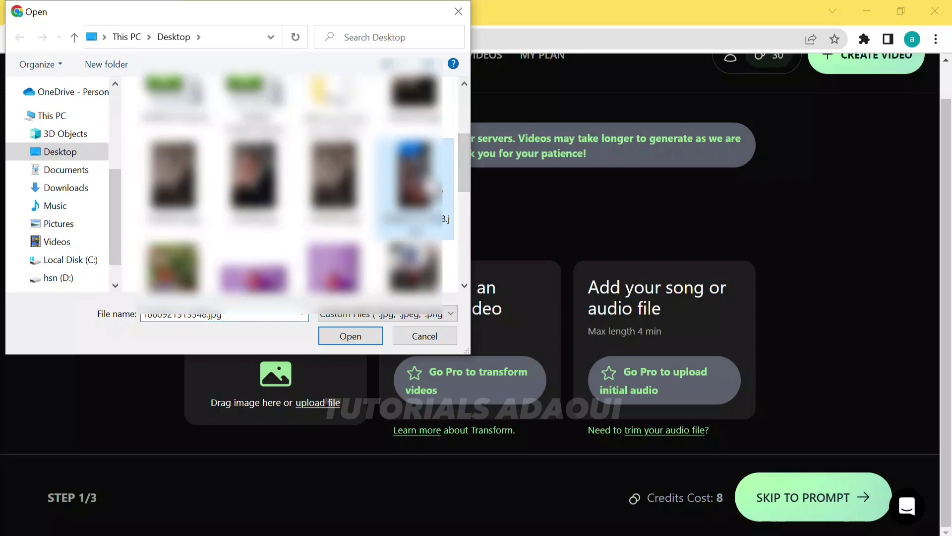
{"action": "left_click", "coordinate": [351, 336]}
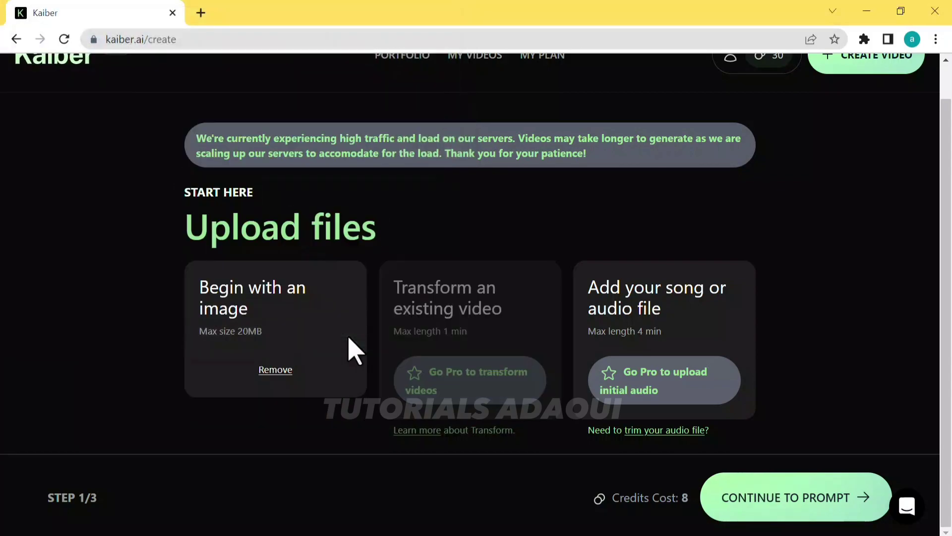
{"action": "scroll", "coordinate": [353, 353], "scroll_direction": "down", "scroll_amount": 5}
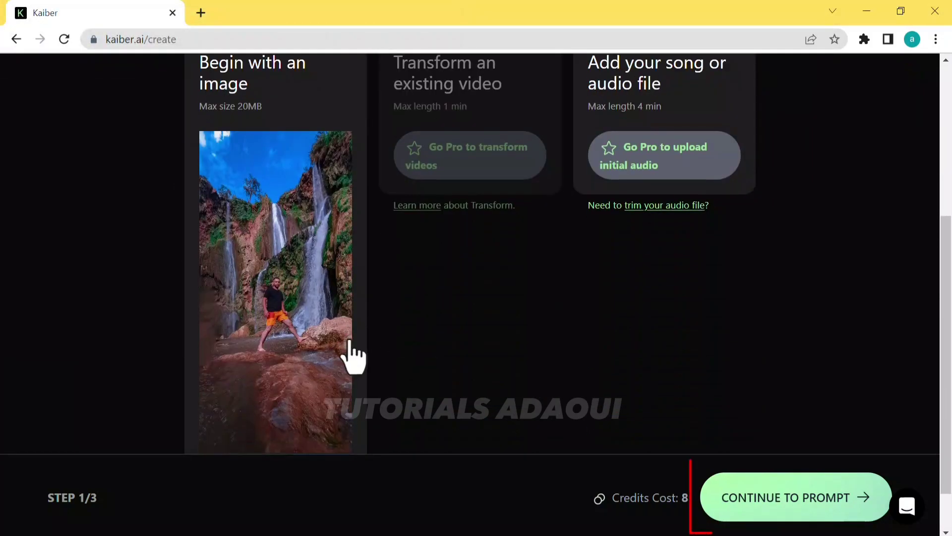
{"action": "left_click", "coordinate": [784, 494]}
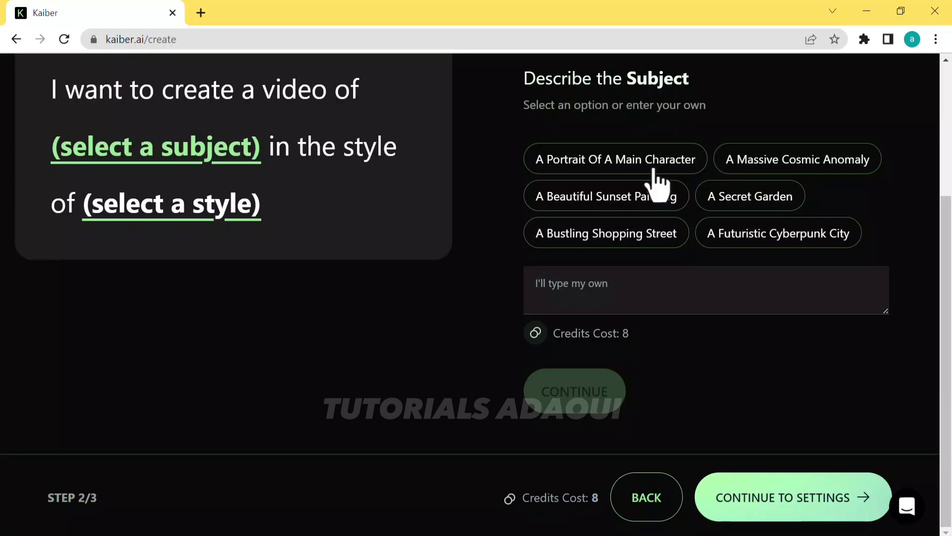
Combine two suggested subjects into the prompt "a portrait of a main character a massive cosmic anomaly", reusing the first suggestion's text by copying it
{"action": "left_click", "coordinate": [653, 169]}
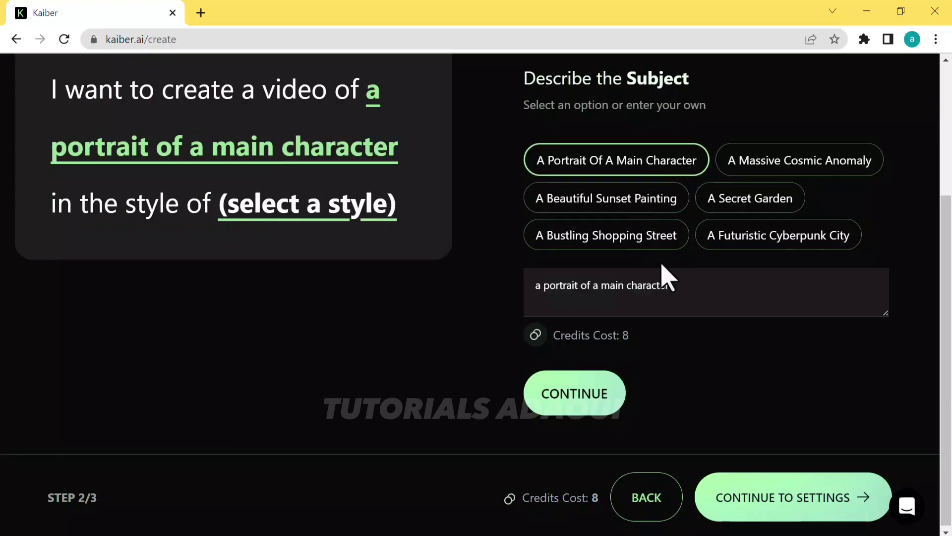
{"action": "left_click_drag", "start_coordinate": [685, 284], "coordinate": [546, 292]}
{"action": "right_click", "coordinate": [556, 292]}
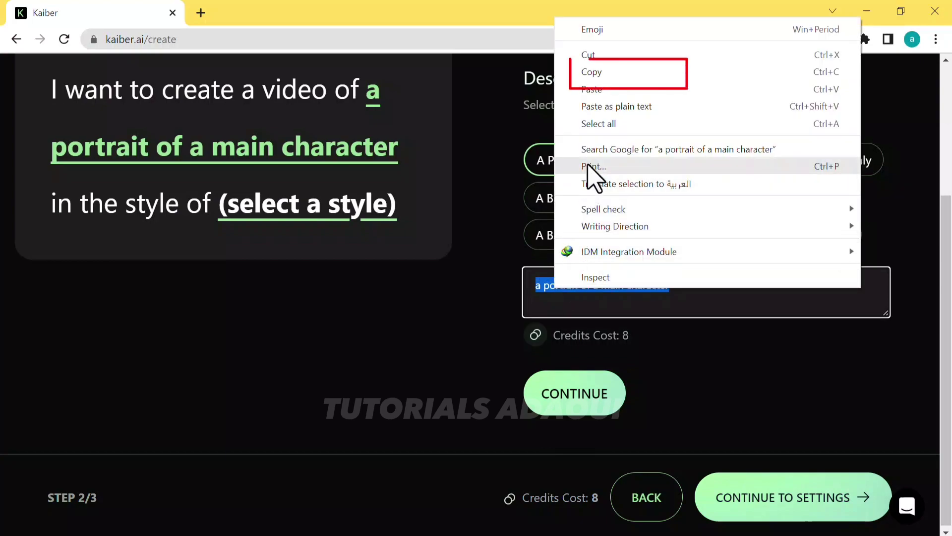
{"action": "left_click", "coordinate": [603, 73]}
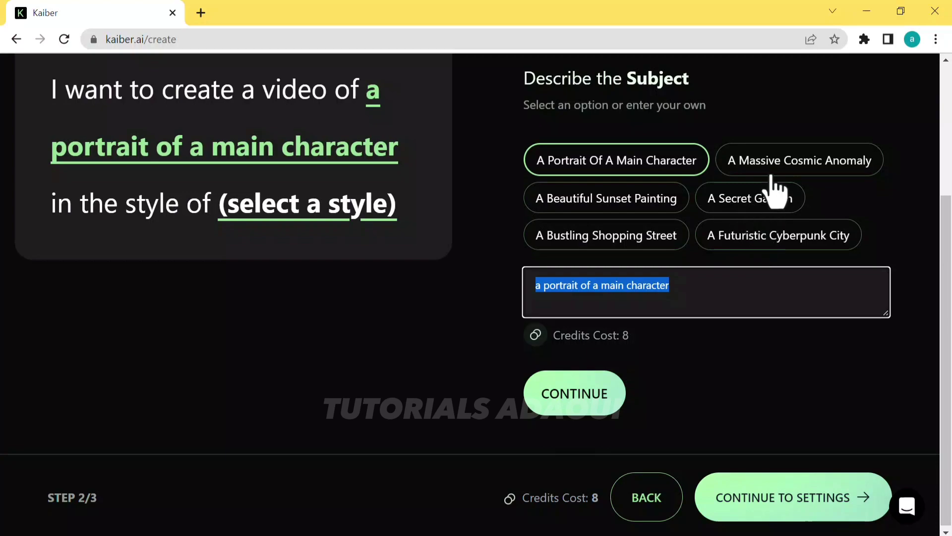
{"action": "left_click", "coordinate": [772, 185]}
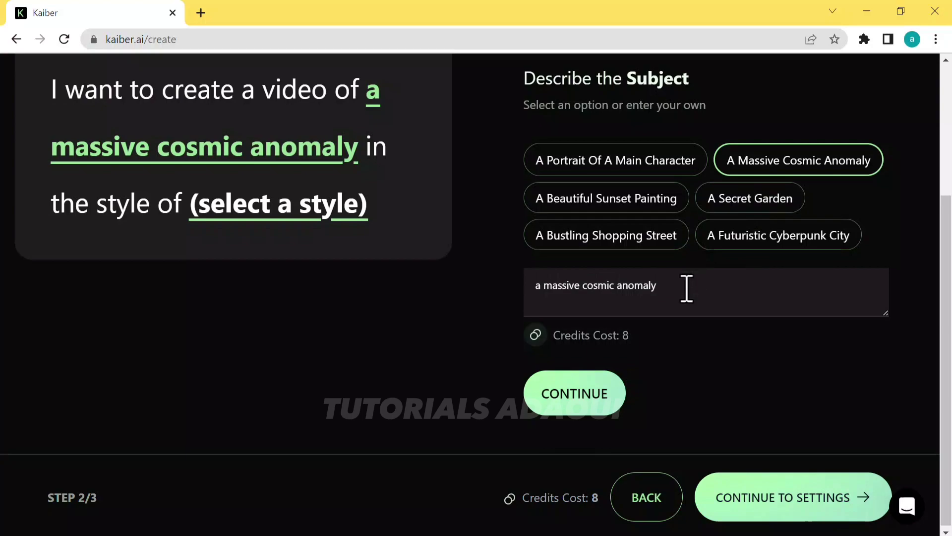
{"action": "left_click", "coordinate": [536, 287]}
{"action": "right_click", "coordinate": [536, 289]}
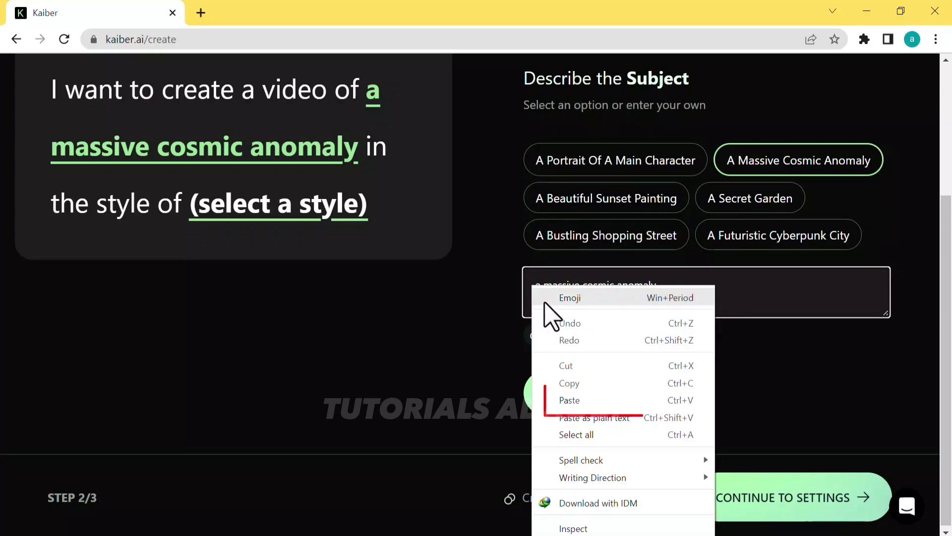
{"action": "left_click", "coordinate": [585, 399]}
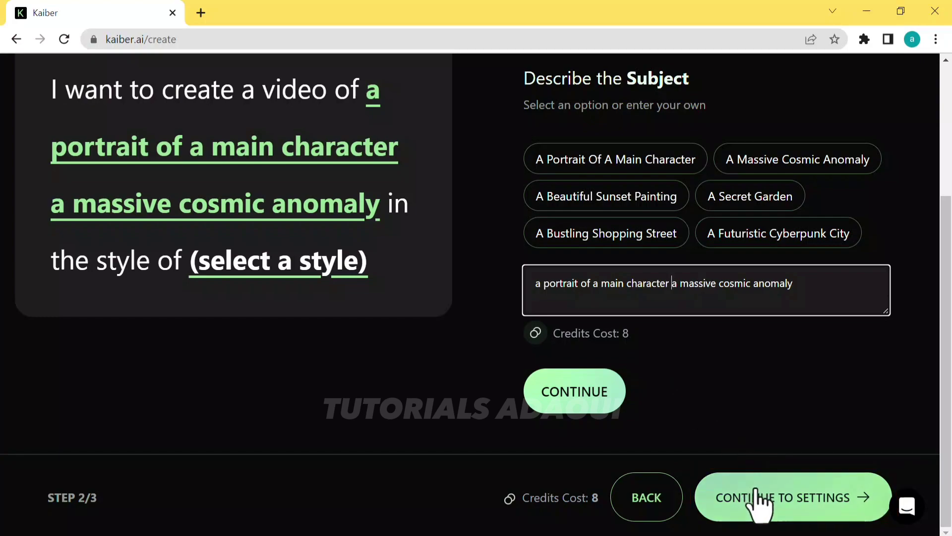
Confirm the subject, choose the 3D Render art style, and continue to the video settings
{"action": "left_click", "coordinate": [754, 500]}
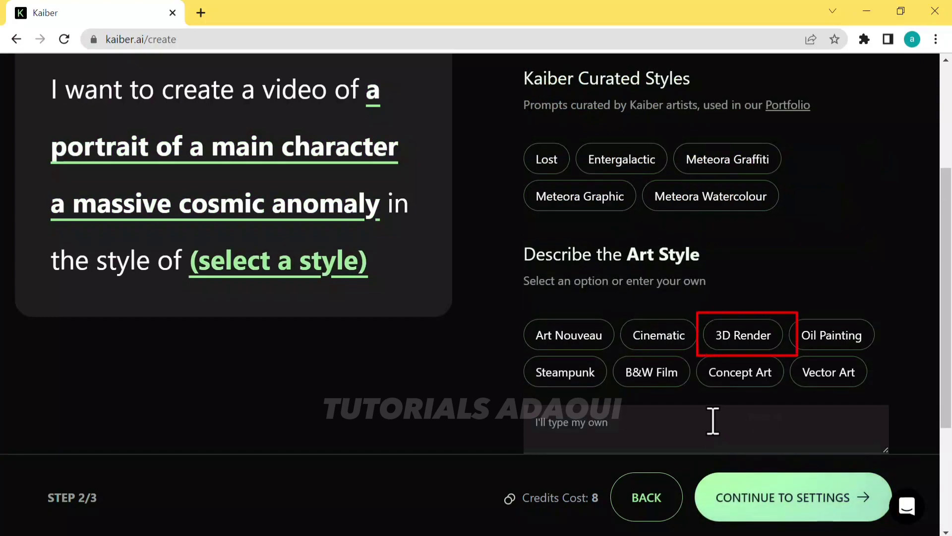
{"action": "left_click", "coordinate": [742, 343]}
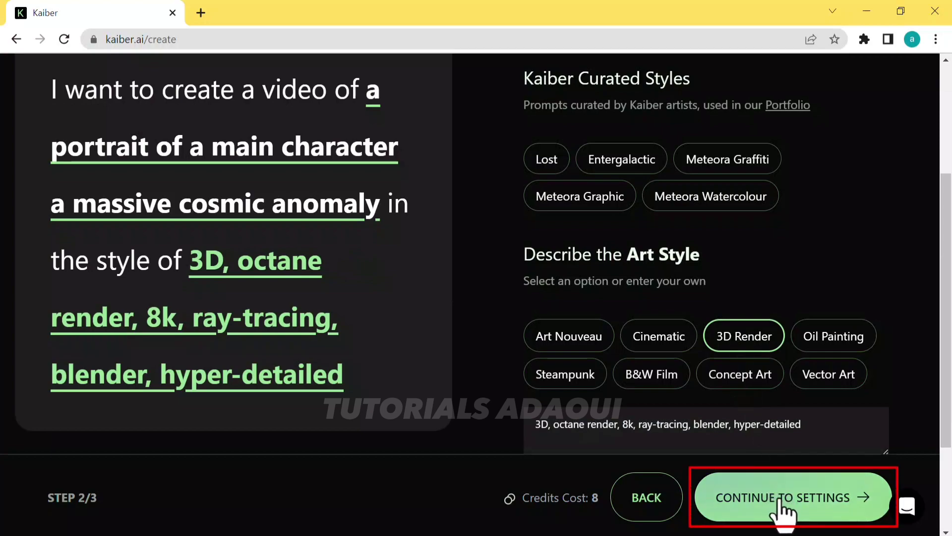
{"action": "left_click", "coordinate": [771, 501]}
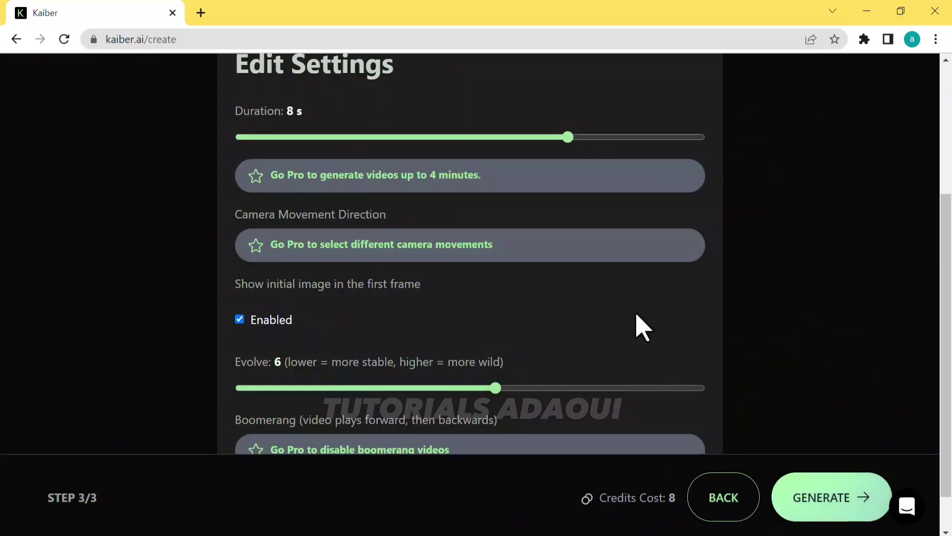
Generate the video with a 10 s duration, the initial image disabled in the first frame, and Evolve set to 4
{"action": "left_click_drag", "start_coordinate": [579, 139], "coordinate": [712, 154]}
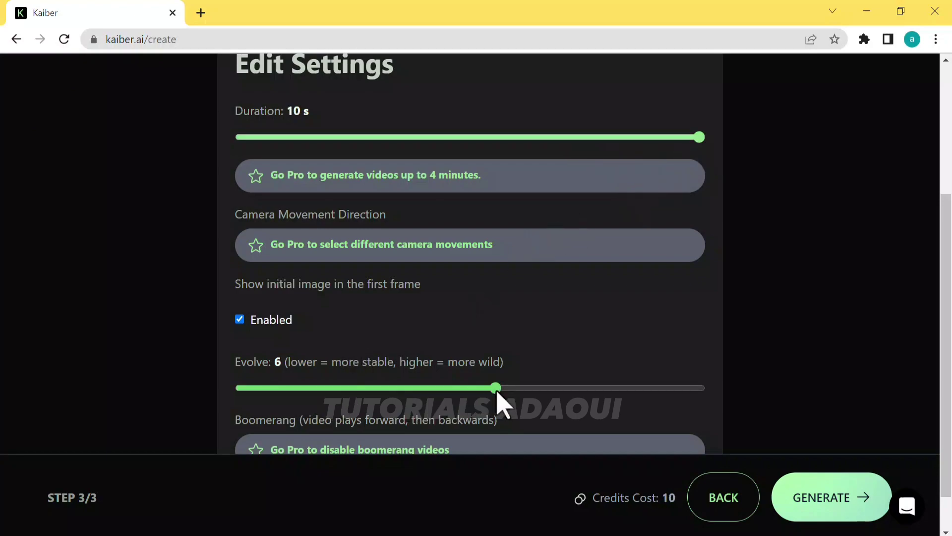
{"action": "left_click", "coordinate": [263, 326]}
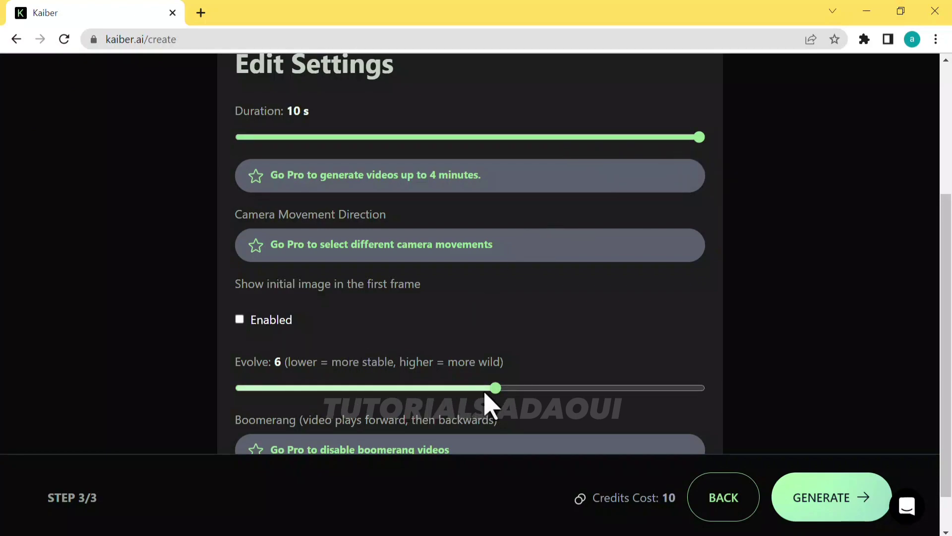
{"action": "left_click_drag", "start_coordinate": [494, 388], "coordinate": [412, 390]}
{"action": "scroll", "coordinate": [630, 453], "scroll_direction": "down", "scroll_amount": 2}
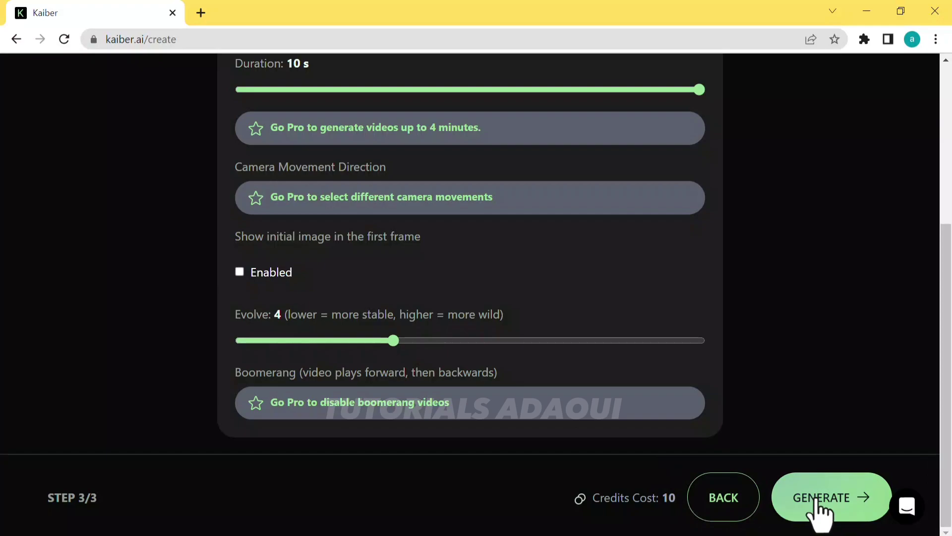
{"action": "left_click", "coordinate": [816, 498]}
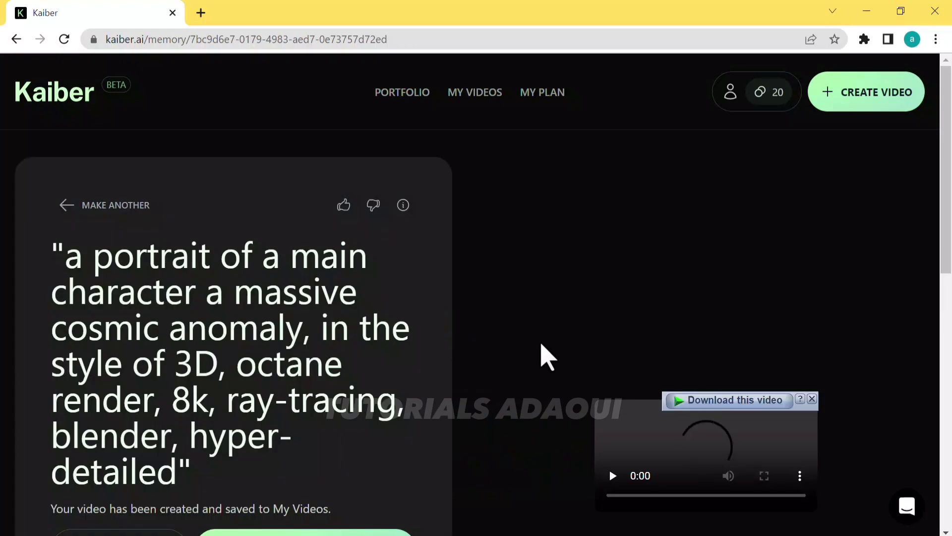
Review the generated video, download it, and dismiss the browser's download bar
{"action": "scroll", "coordinate": [660, 356], "scroll_direction": "down", "scroll_amount": 2}
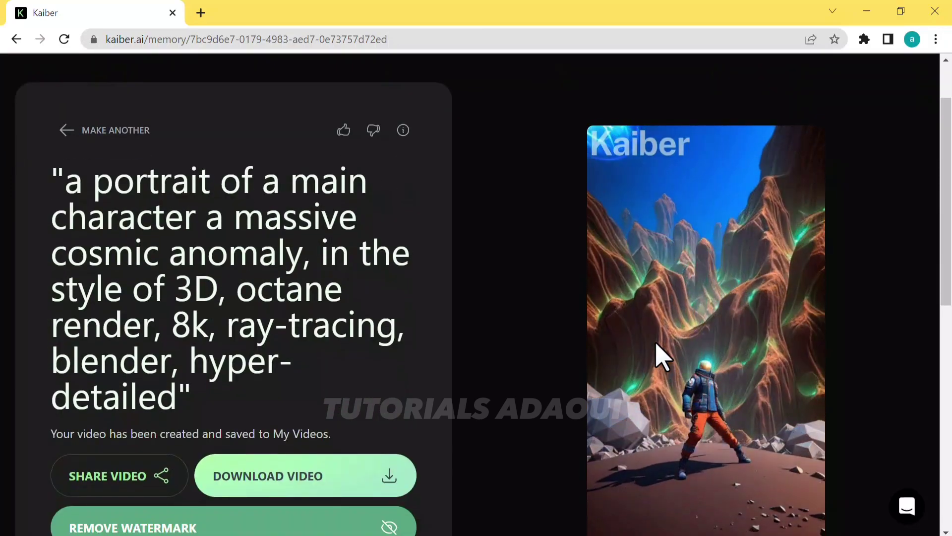
{"action": "scroll", "coordinate": [660, 356], "scroll_direction": "down", "scroll_amount": 4}
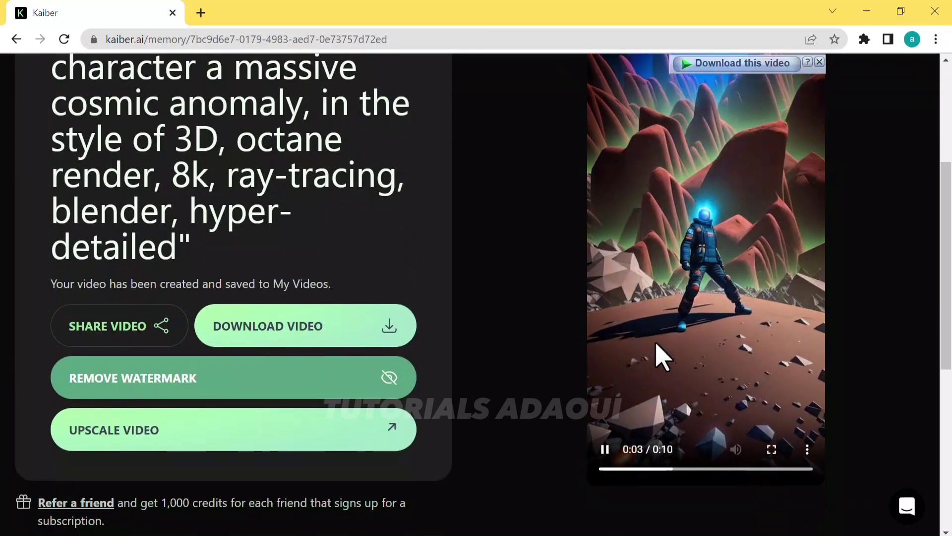
{"action": "scroll", "coordinate": [645, 356], "scroll_direction": "up", "scroll_amount": 4}
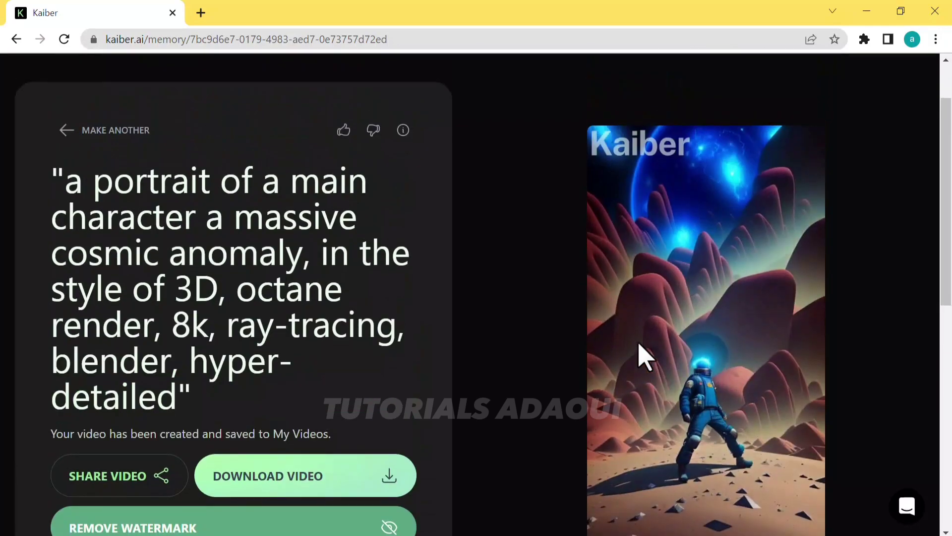
{"action": "scroll", "coordinate": [393, 425], "scroll_direction": "down", "scroll_amount": 2}
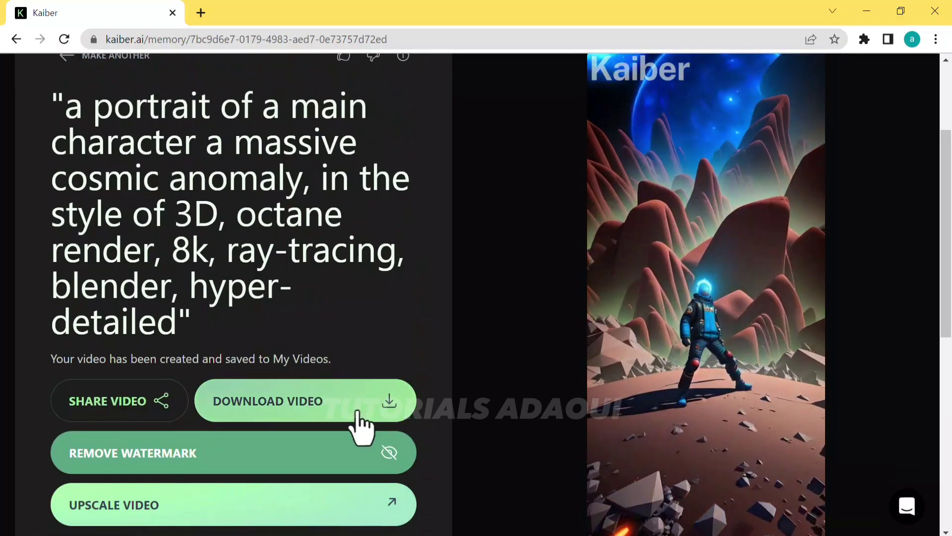
{"action": "left_click", "coordinate": [298, 417]}
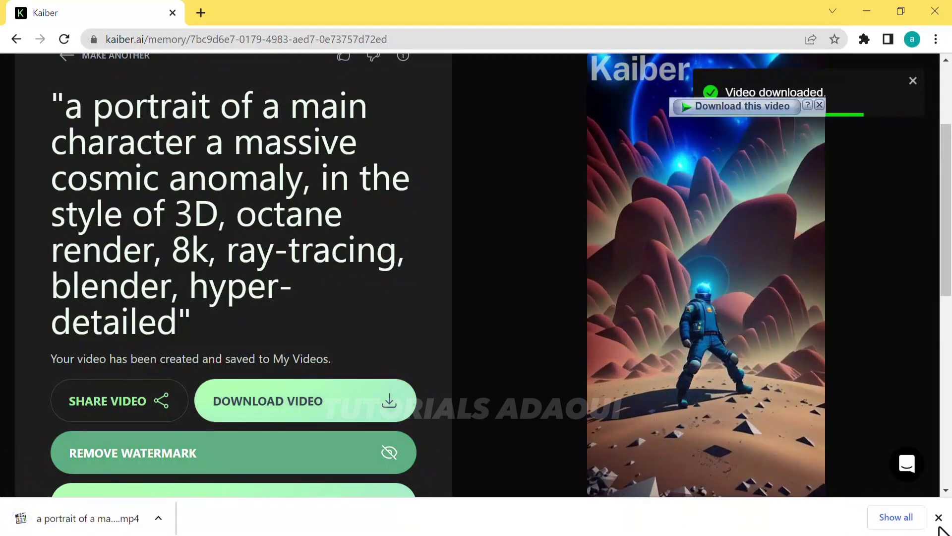
{"action": "left_click", "coordinate": [937, 516]}
Upscale the generated video to 4K
{"action": "scroll", "coordinate": [451, 446], "scroll_direction": "down", "scroll_amount": 2}
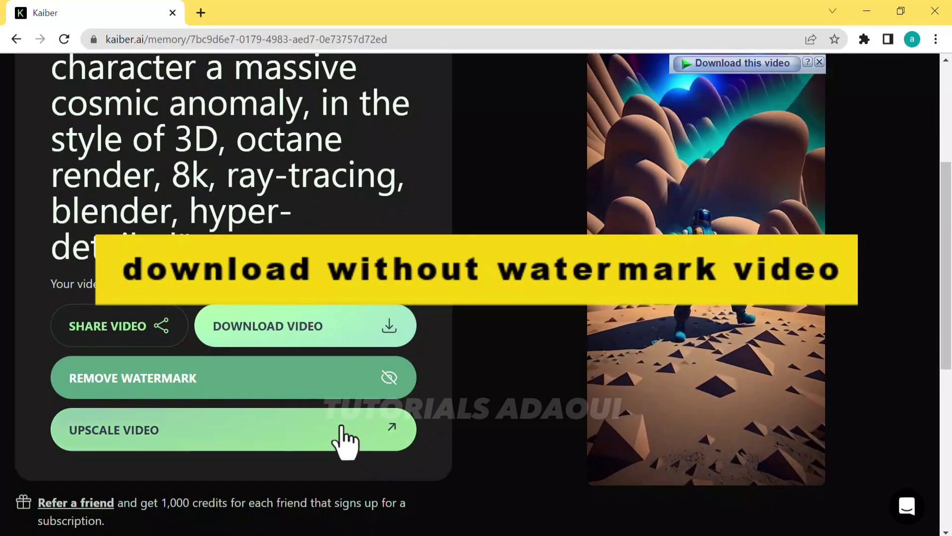
{"action": "scroll", "coordinate": [341, 439], "scroll_direction": "up", "scroll_amount": 5}
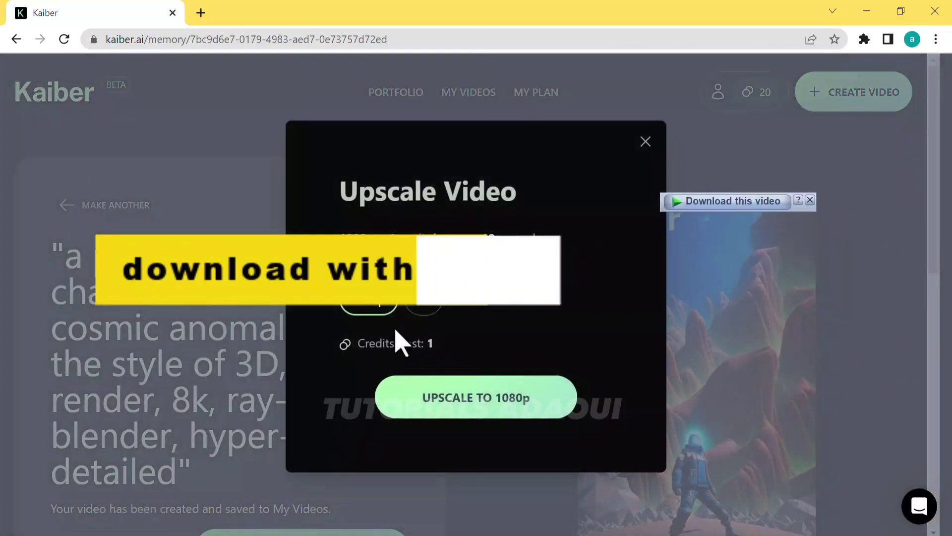
{"action": "left_click", "coordinate": [419, 301]}
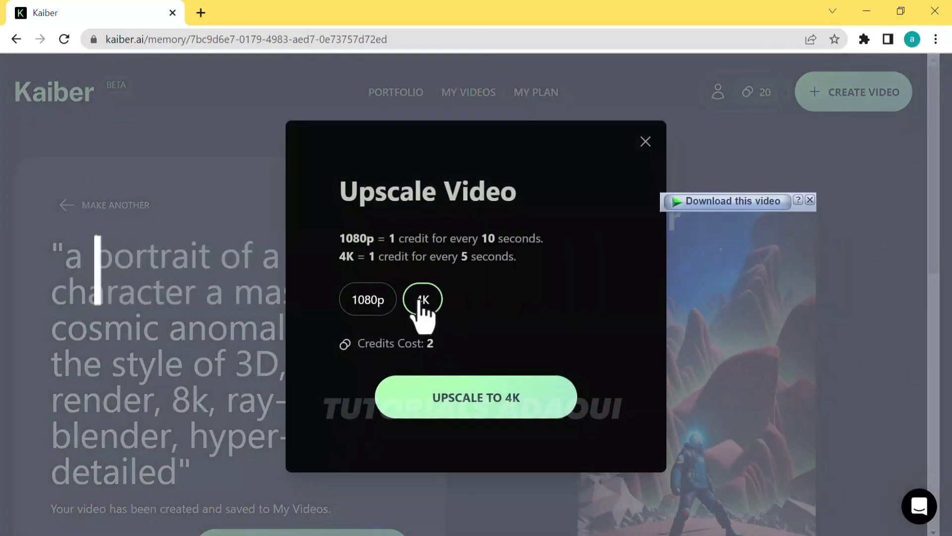
{"action": "left_click", "coordinate": [449, 397]}
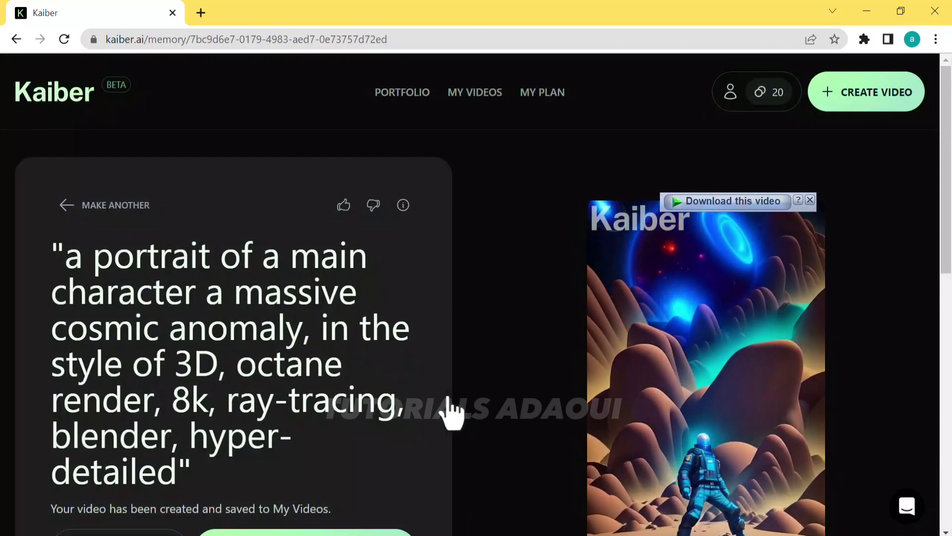
Download the 4K version of the upscaled video and close the download options
{"action": "scroll", "coordinate": [450, 407], "scroll_direction": "down", "scroll_amount": 2}
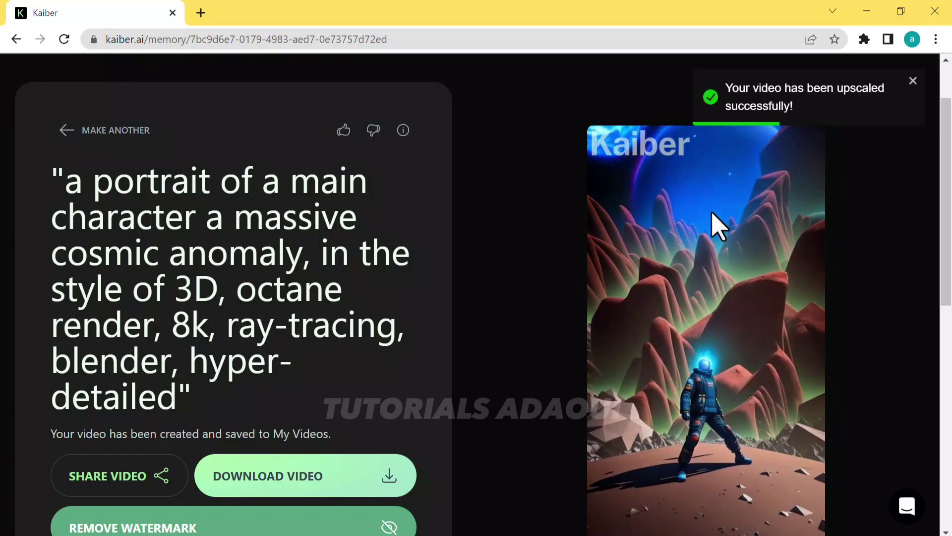
{"action": "scroll", "coordinate": [453, 340], "scroll_direction": "down", "scroll_amount": 3}
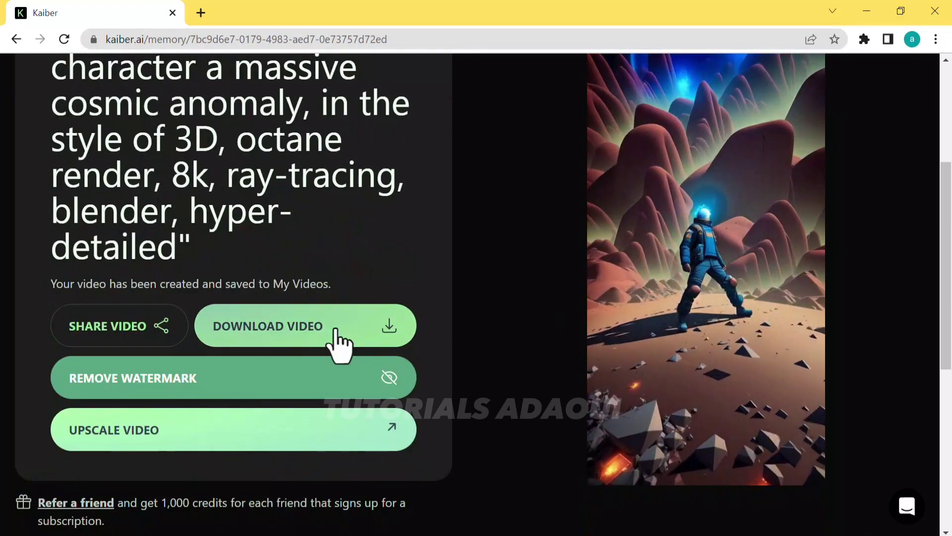
{"action": "left_click", "coordinate": [335, 330]}
{"action": "left_click", "coordinate": [468, 341]}
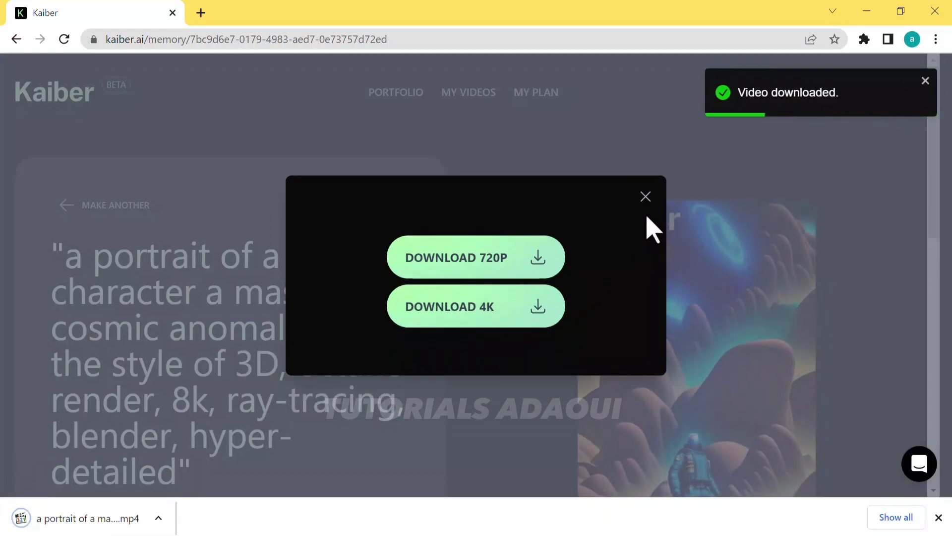
{"action": "left_click", "coordinate": [645, 198]}
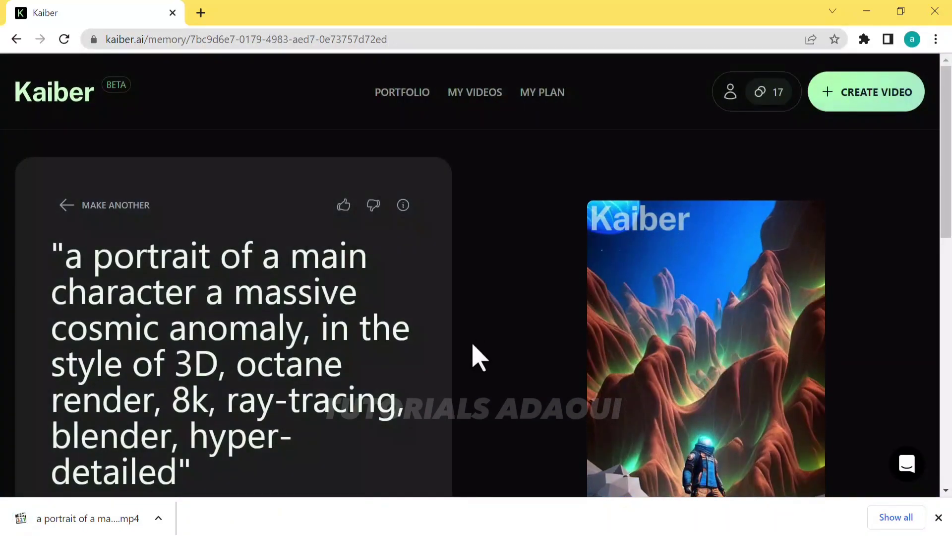